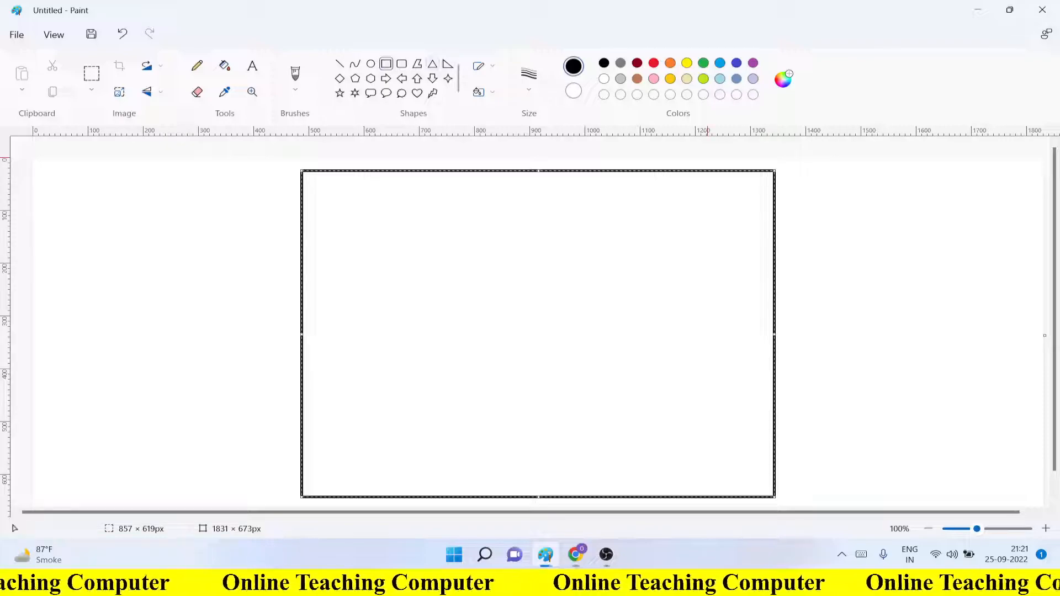
# Undo the wide black rectangle so that the canvas is empty.
pyautogui.click(340, 78)
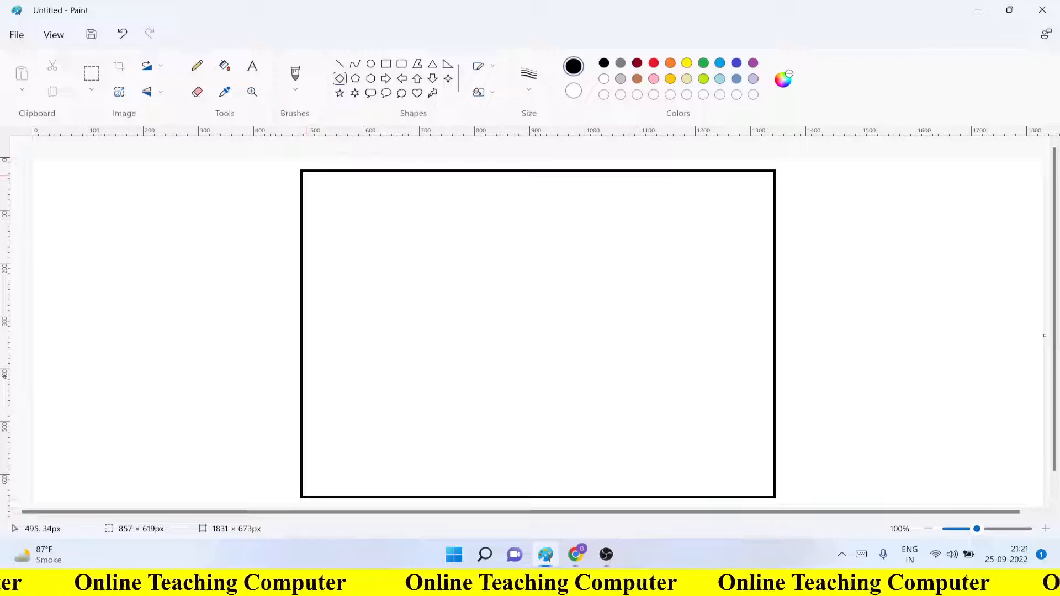
pyautogui.hotkey('ctrl', 'z')
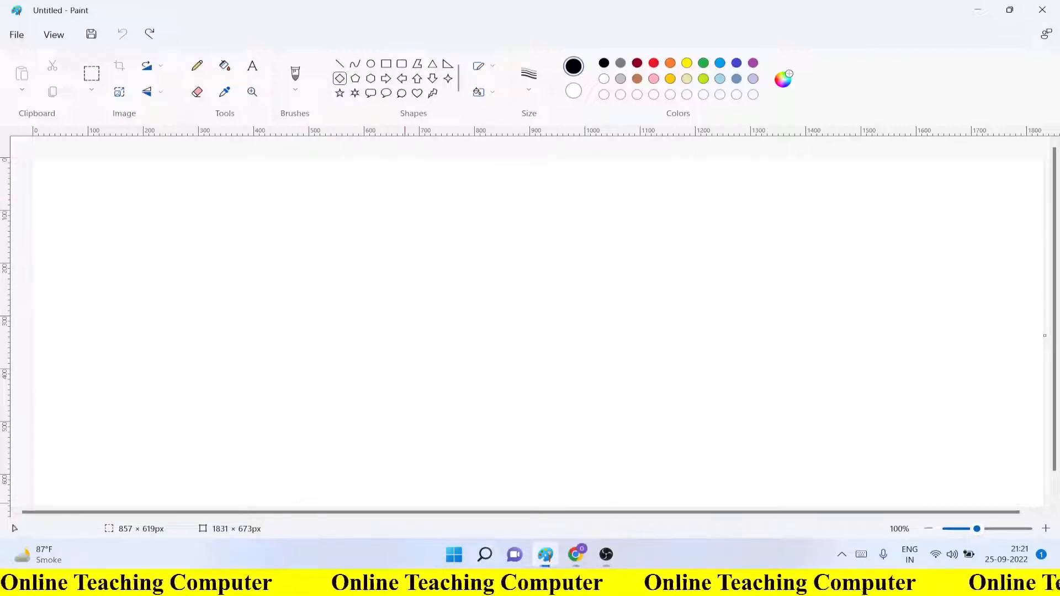
# Launch the MouseHighlight app and minimize its settings window.
pyautogui.press('super')
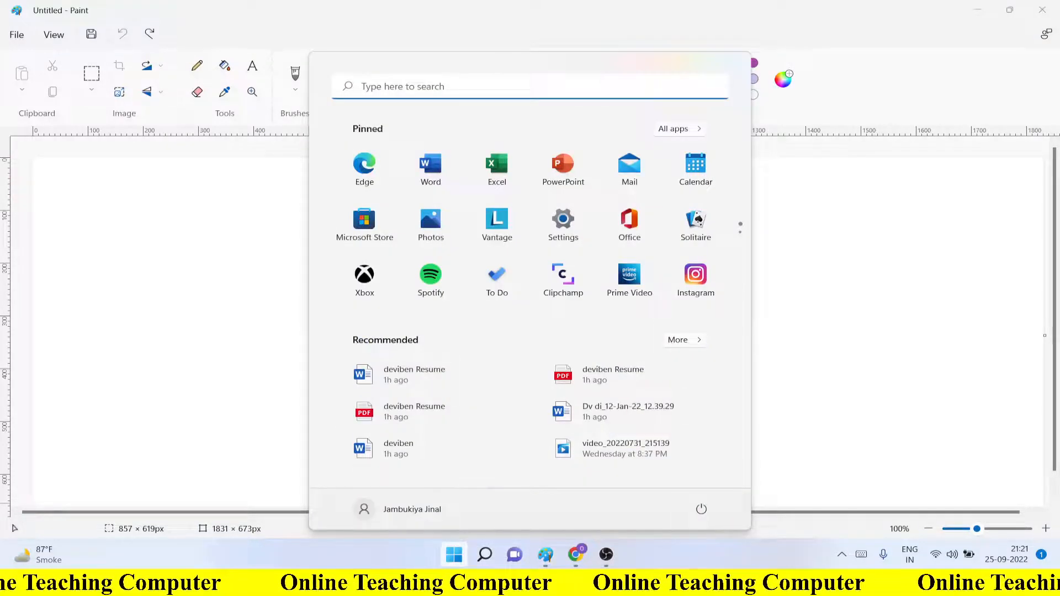
pyautogui.write('mo')
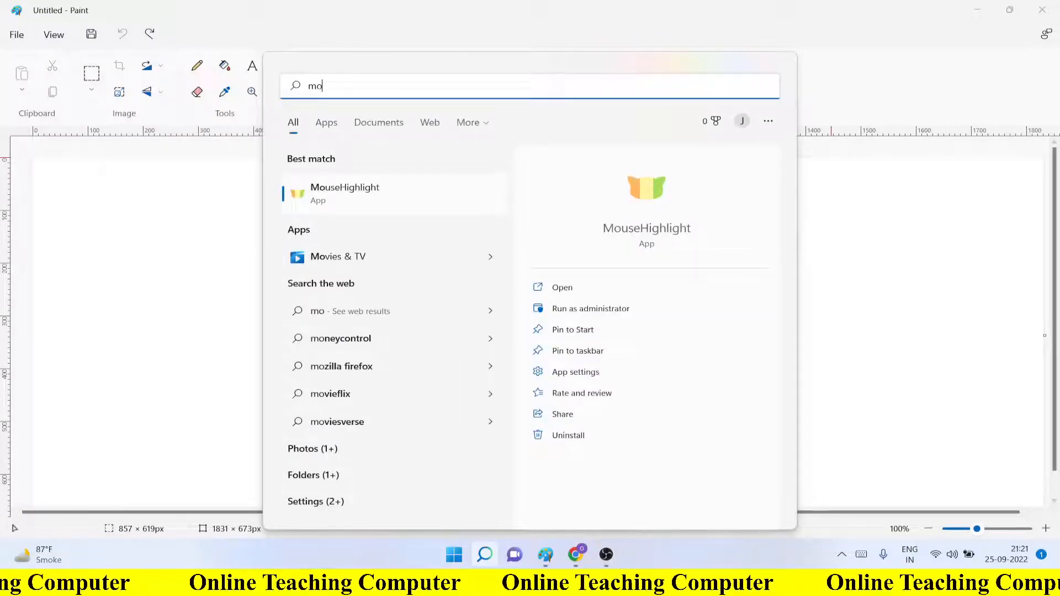
pyautogui.press('Return')
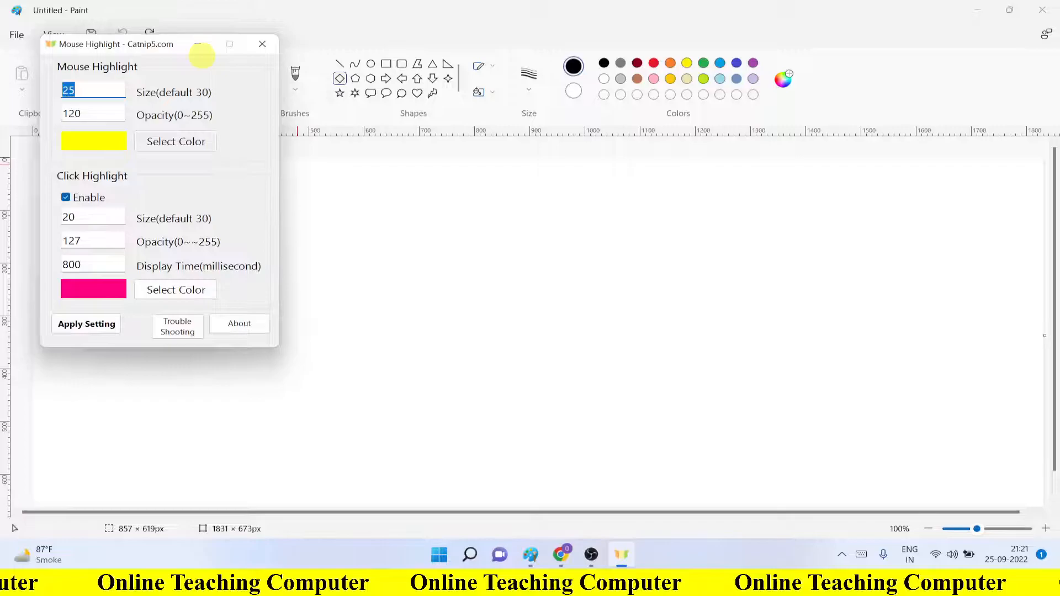
pyautogui.click(197, 44)
# Draw a black square about 623 px wide and a diamond about 618 px wide inside it with its points touching the square's sides.
pyautogui.moveTo(296, 163)
pyautogui.mouseDown()
pyautogui.moveTo(764, 452)
pyautogui.moveTo(810, 492)
pyautogui.mouseUp()
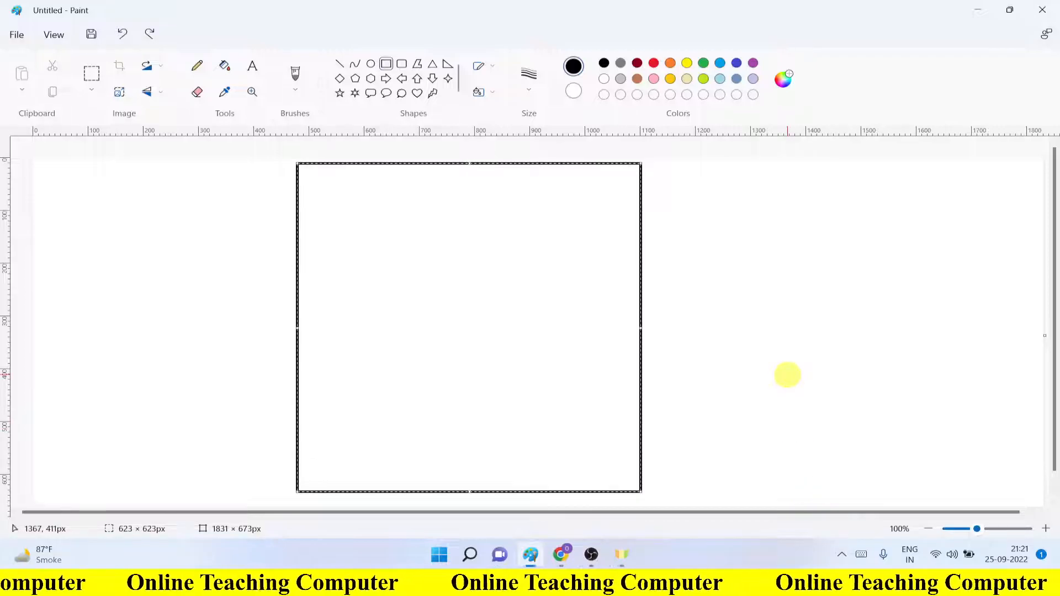
pyautogui.click(787, 375)
pyautogui.click(339, 78)
pyautogui.moveTo(298, 164); pyautogui.dragTo(639, 490)
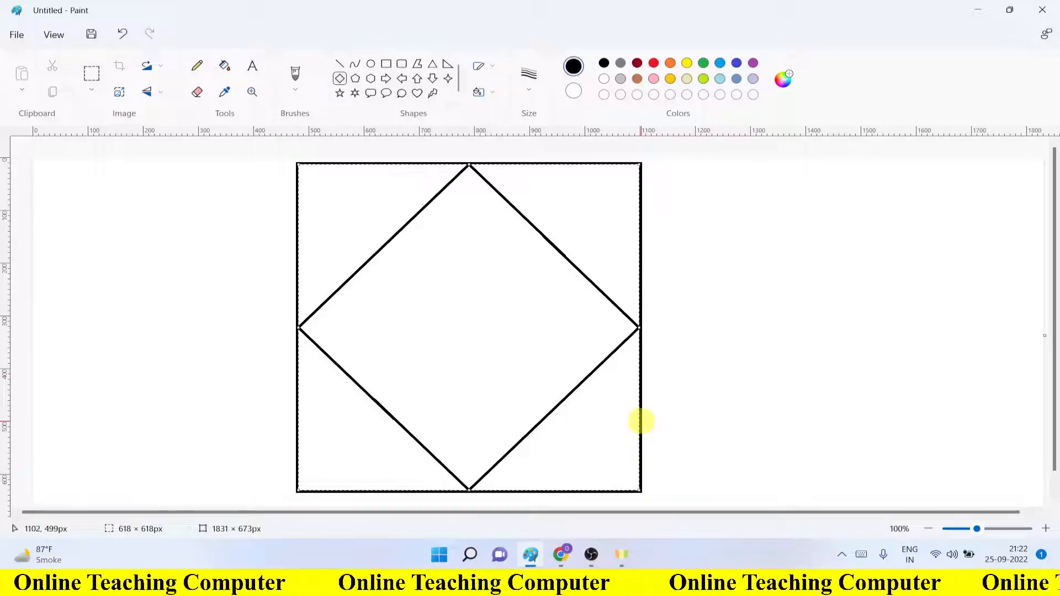
pyautogui.click(674, 198)
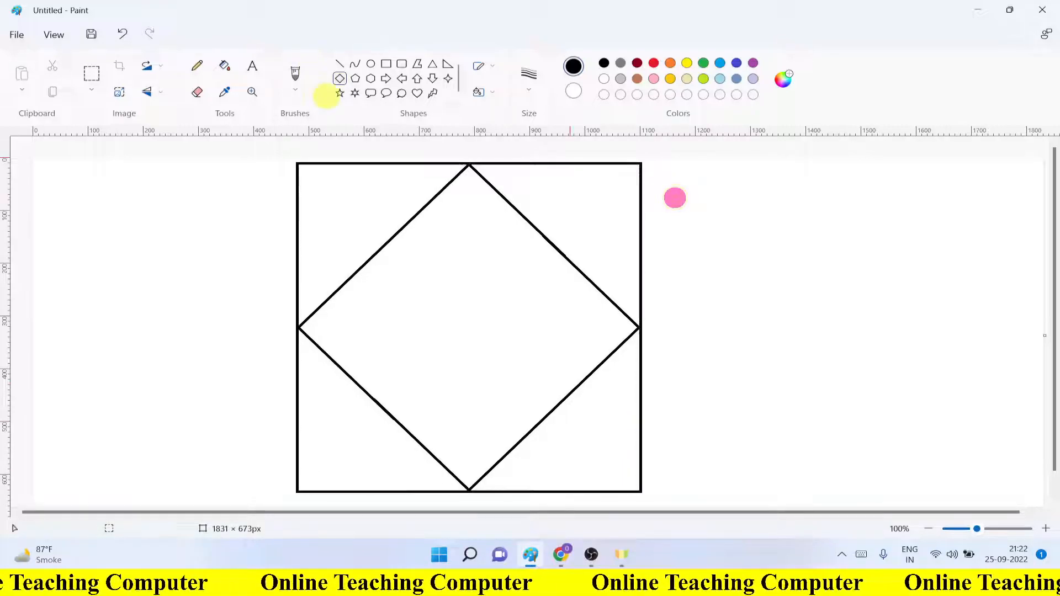
# Draw both diagonals of the square plus a vertical and a horizontal line through its centre with the Line tool.
pyautogui.click(339, 62)
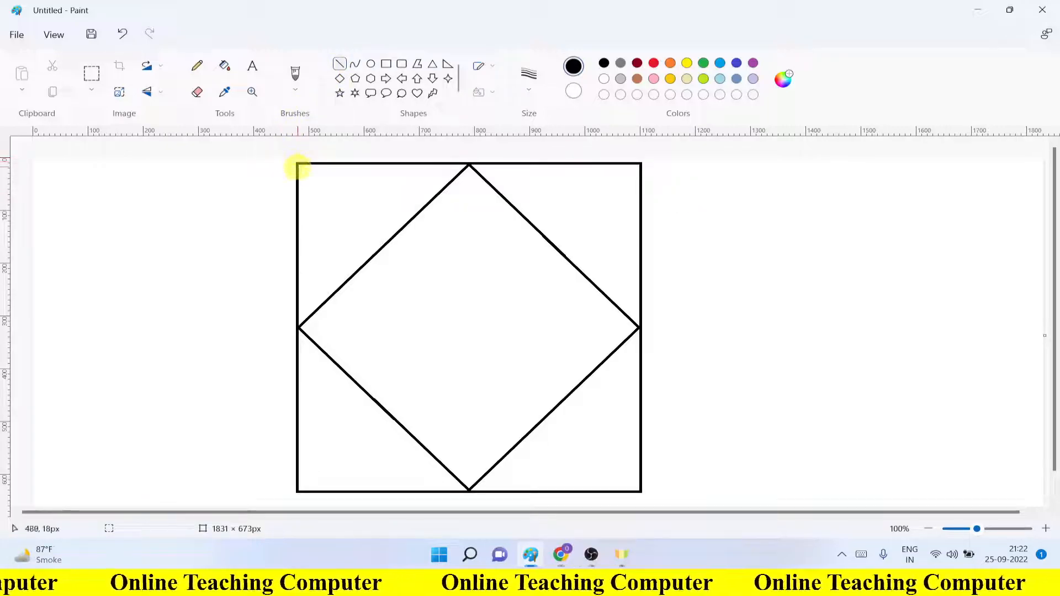
pyautogui.moveTo(298, 164)
pyautogui.mouseDown()
pyautogui.moveTo(362, 262)
pyautogui.moveTo(551, 437)
pyautogui.moveTo(640, 491)
pyautogui.mouseUp()
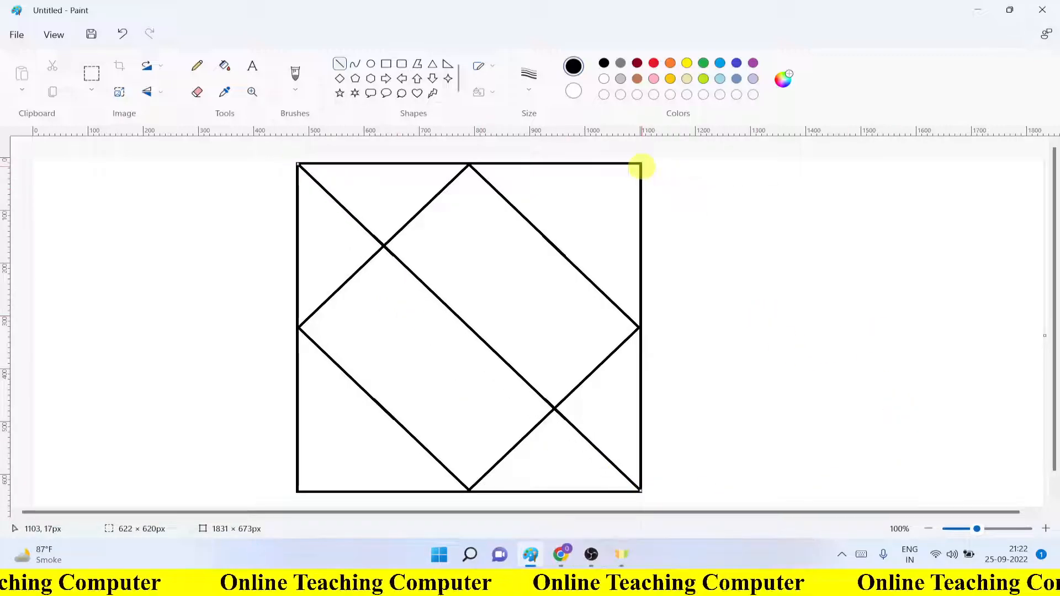
pyautogui.moveTo(641, 164); pyautogui.dragTo(296, 492)
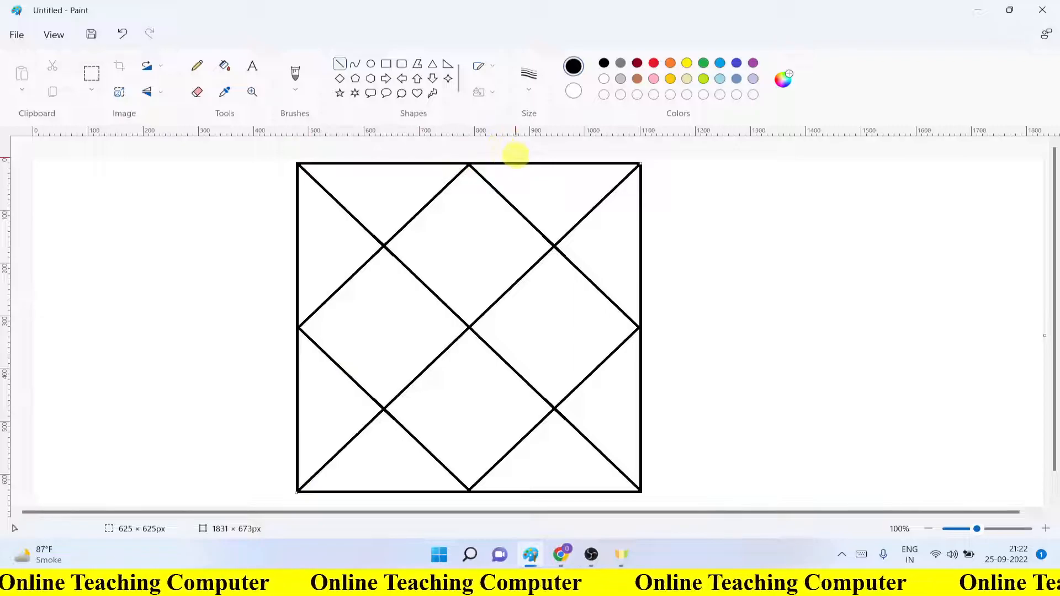
pyautogui.moveTo(468, 163); pyautogui.dragTo(469, 488)
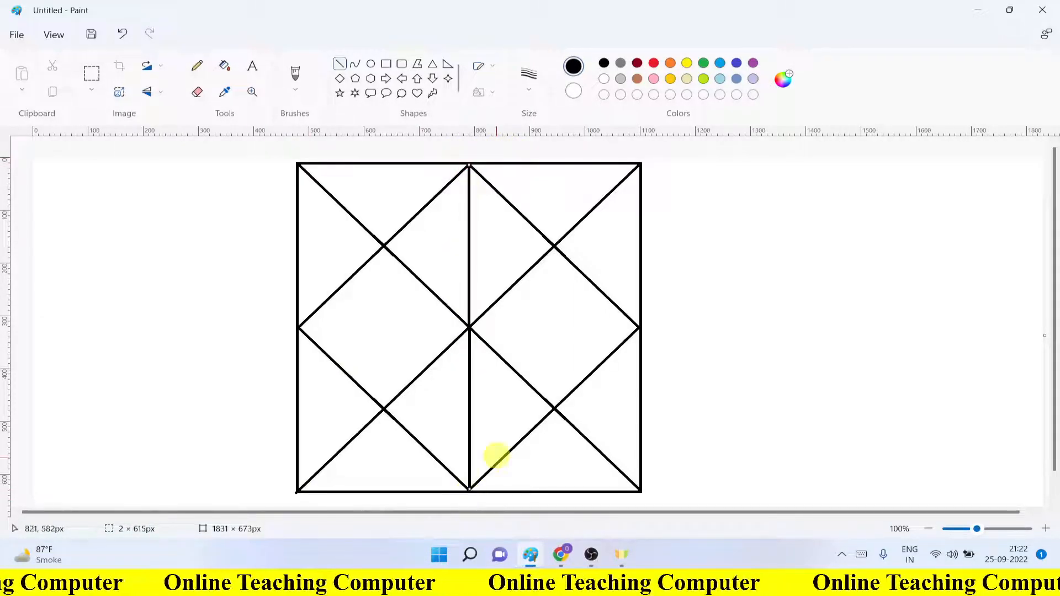
pyautogui.moveTo(640, 327); pyautogui.dragTo(298, 330)
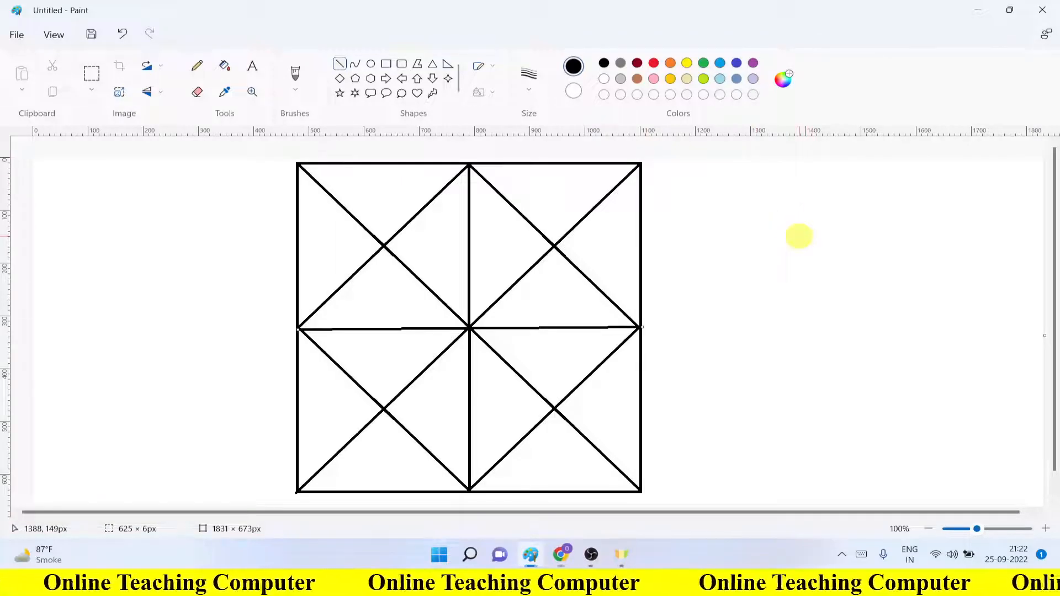
pyautogui.click(798, 236)
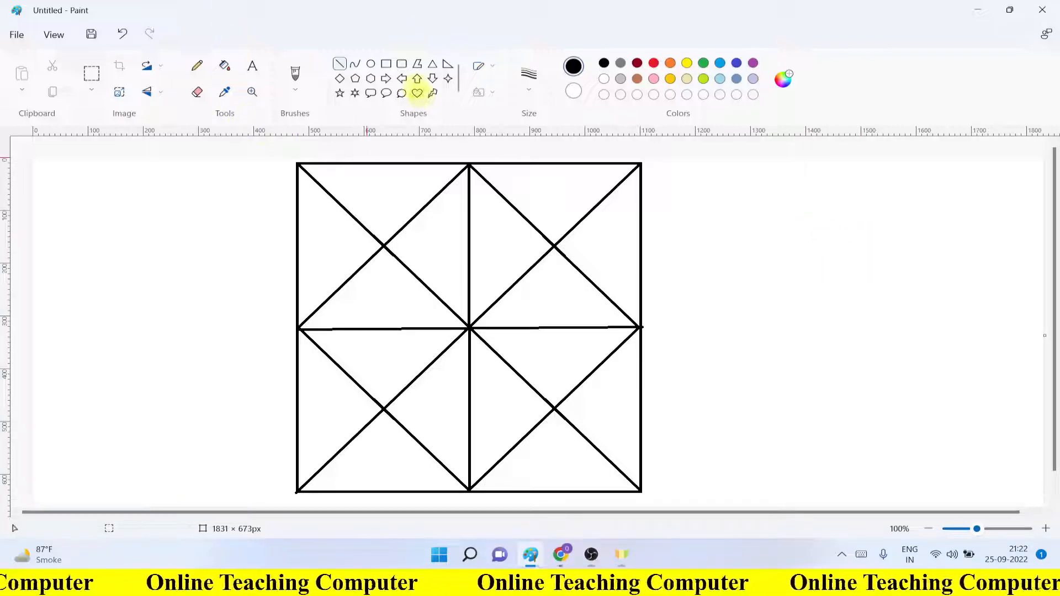
# Draw a circle about 189 px in diameter around the square's centre and nudge it slightly upward to centre it.
pyautogui.click(370, 63)
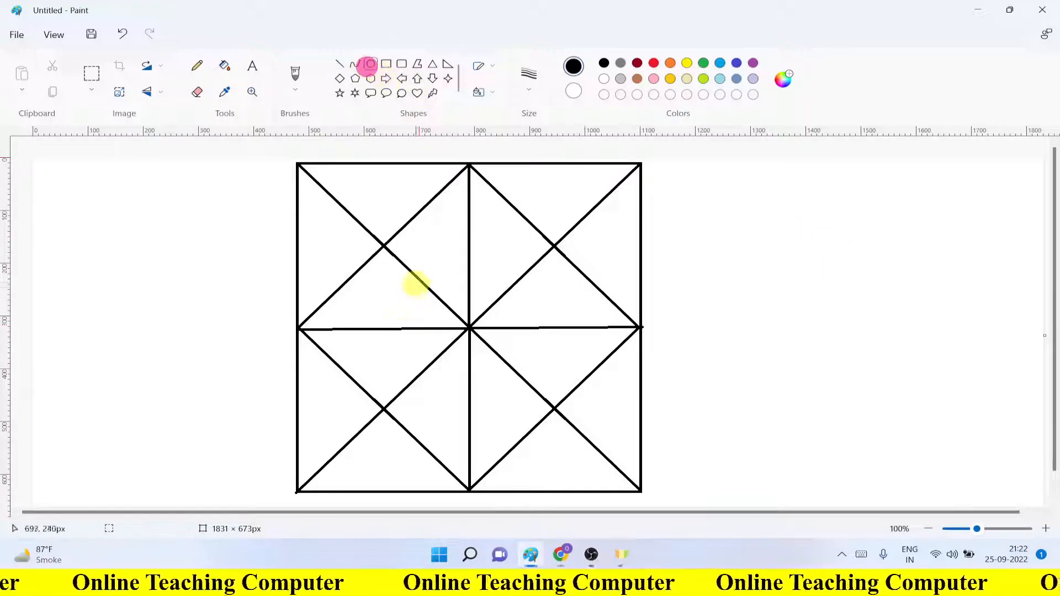
pyautogui.moveTo(418, 282); pyautogui.dragTo(539, 381)
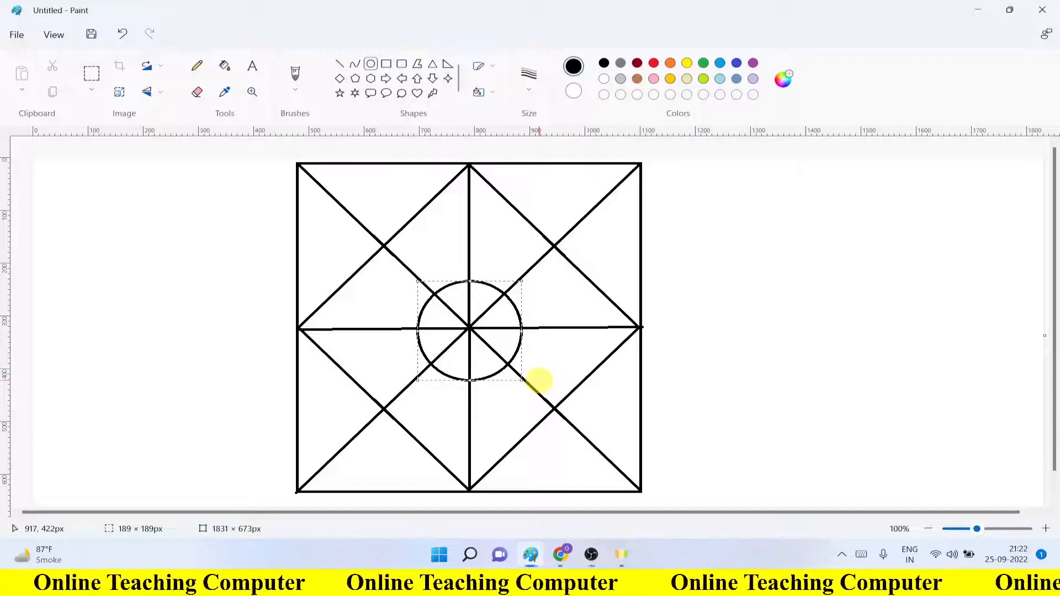
pyautogui.press('Up')
pyautogui.press('Up')
pyautogui.press('Up')
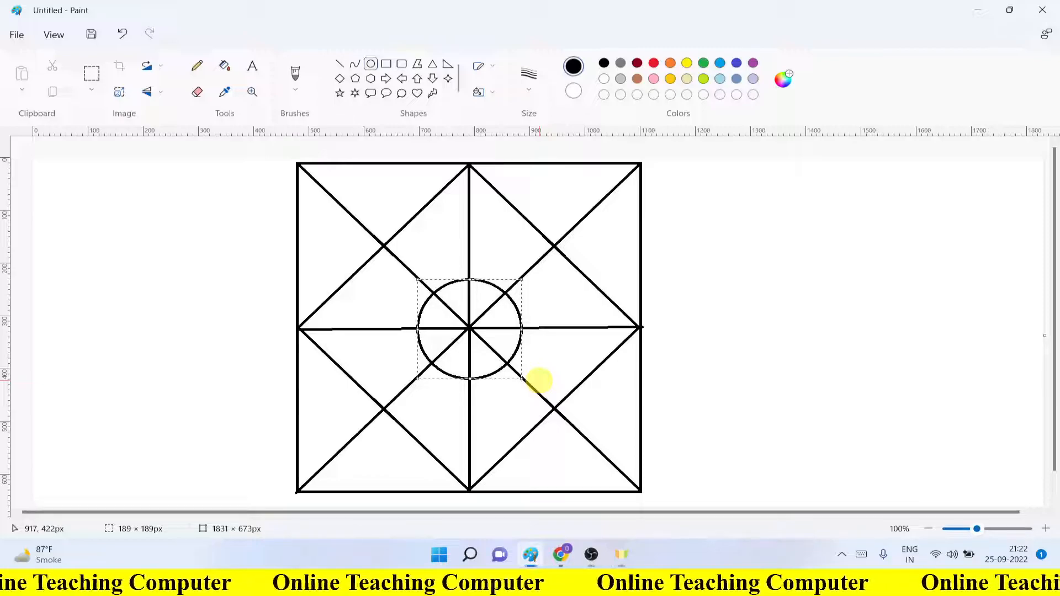
pyautogui.click(512, 250)
# Draw straight lines from the square's two left corners to the circle's leftmost point and to its top and bottom points respectively.
pyautogui.click(340, 64)
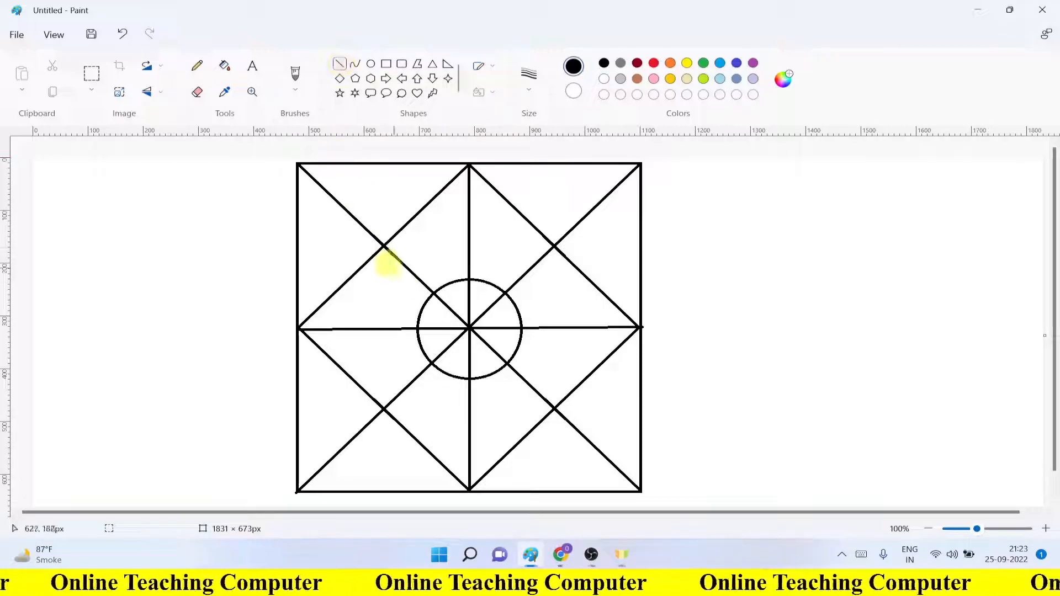
pyautogui.moveTo(469, 278); pyautogui.dragTo(298, 164)
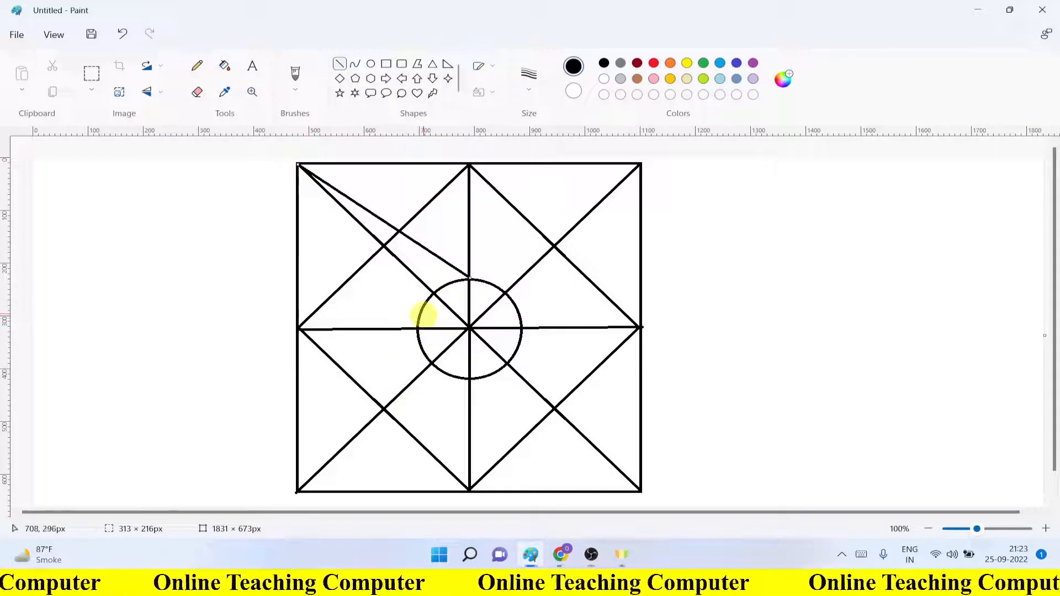
pyautogui.moveTo(418, 327); pyautogui.dragTo(298, 164)
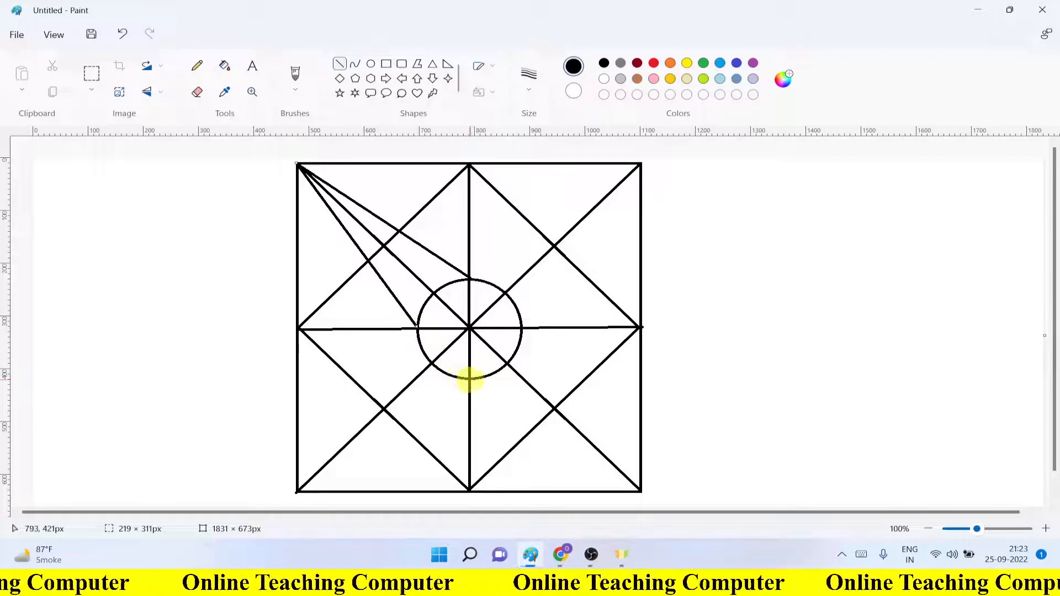
pyautogui.moveTo(469, 380); pyautogui.dragTo(297, 491)
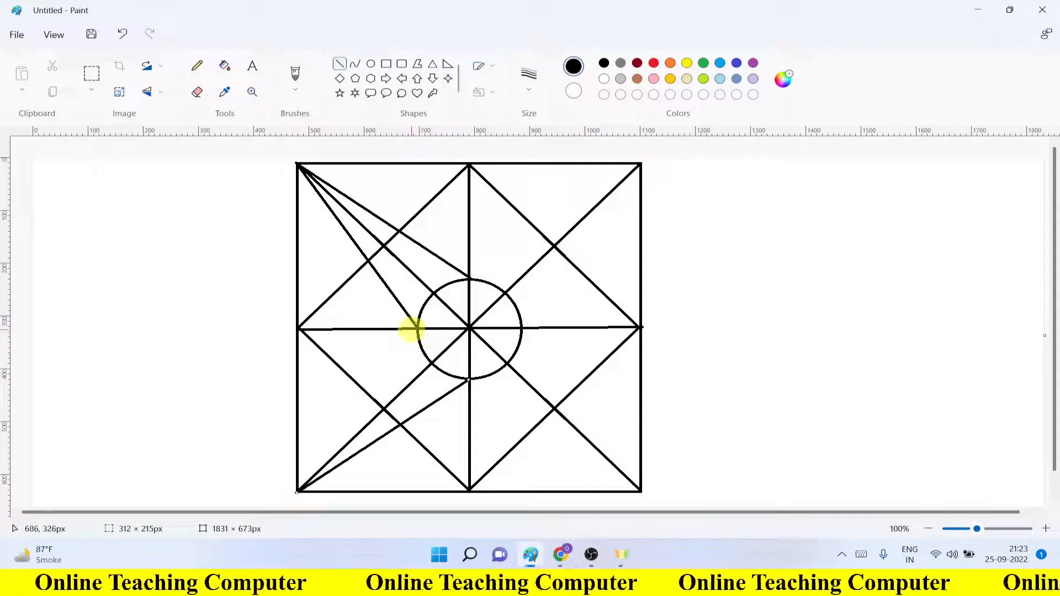
pyautogui.moveTo(417, 328); pyautogui.dragTo(297, 490)
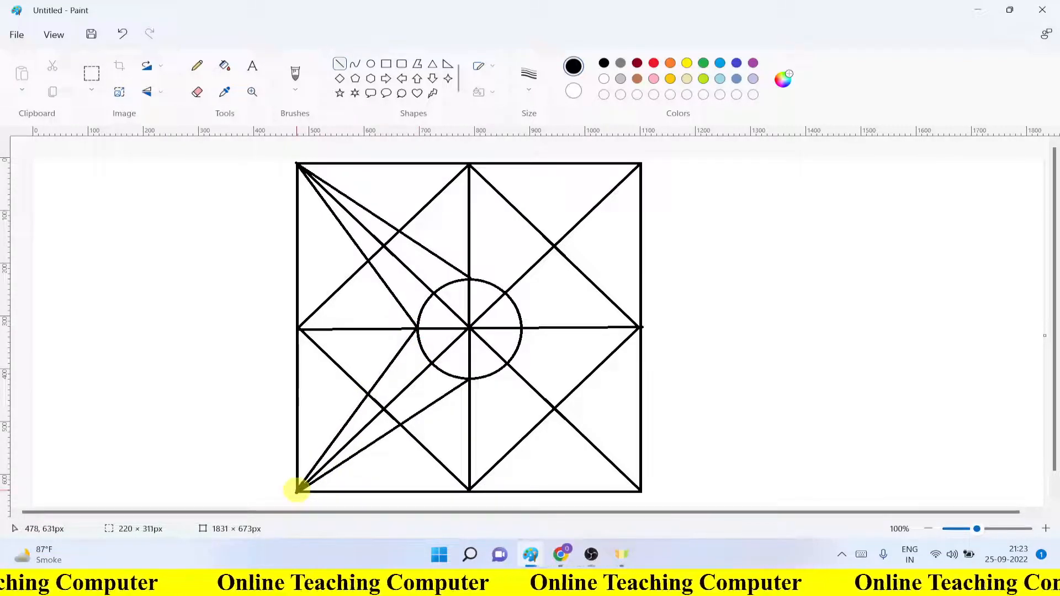
# Draw straight lines from the square's two right corners to the circle's rightmost point and to its top and bottom points respectively.
pyautogui.moveTo(639, 163); pyautogui.dragTo(469, 277)
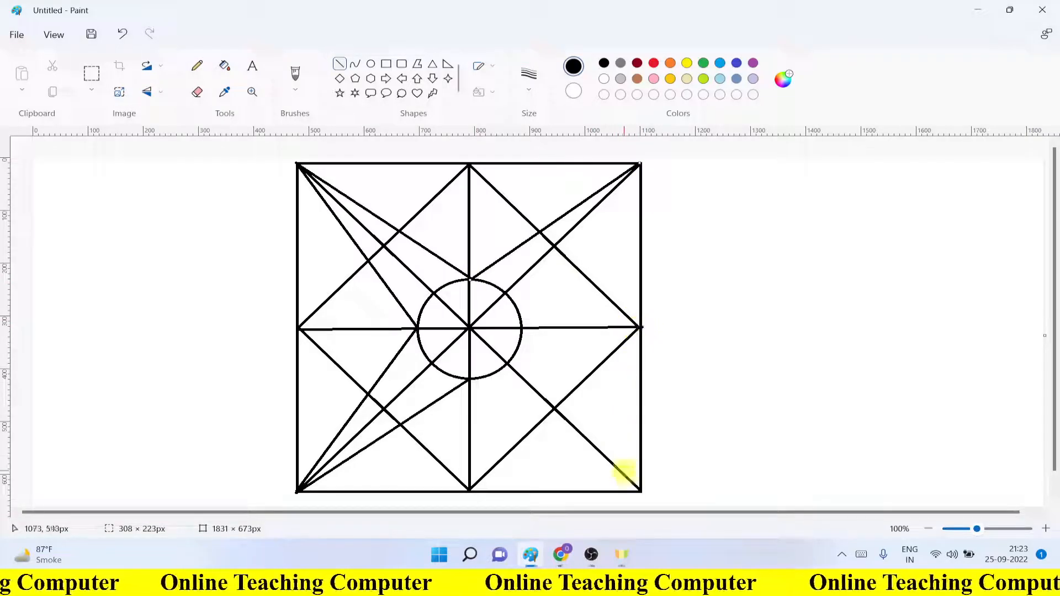
pyautogui.moveTo(640, 490); pyautogui.dragTo(470, 380)
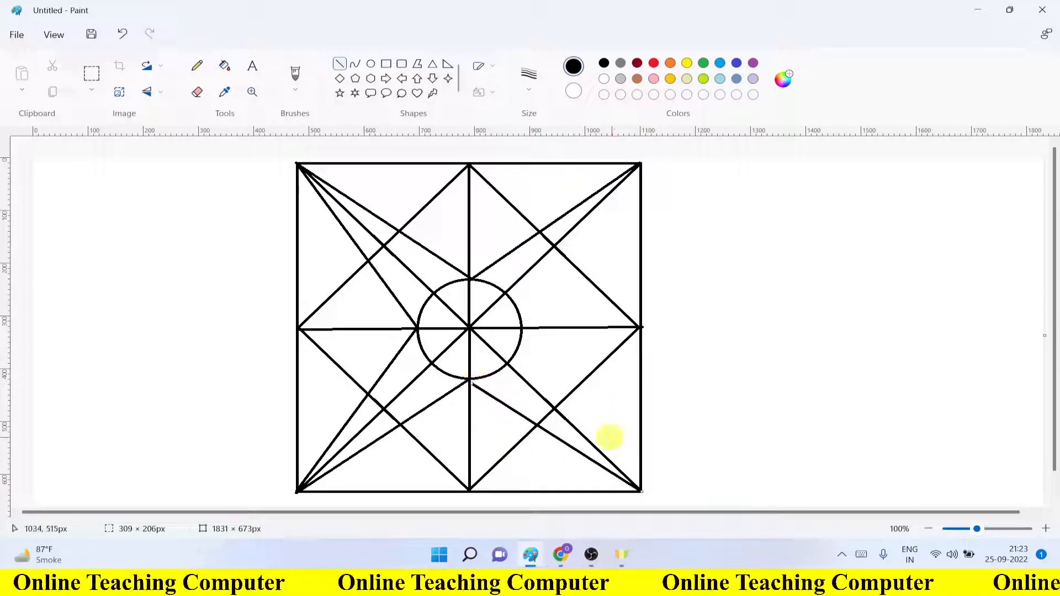
pyautogui.moveTo(640, 164)
pyautogui.mouseDown()
pyautogui.moveTo(596, 237)
pyautogui.moveTo(504, 326)
pyautogui.moveTo(528, 331)
pyautogui.moveTo(519, 325)
pyautogui.mouseUp()
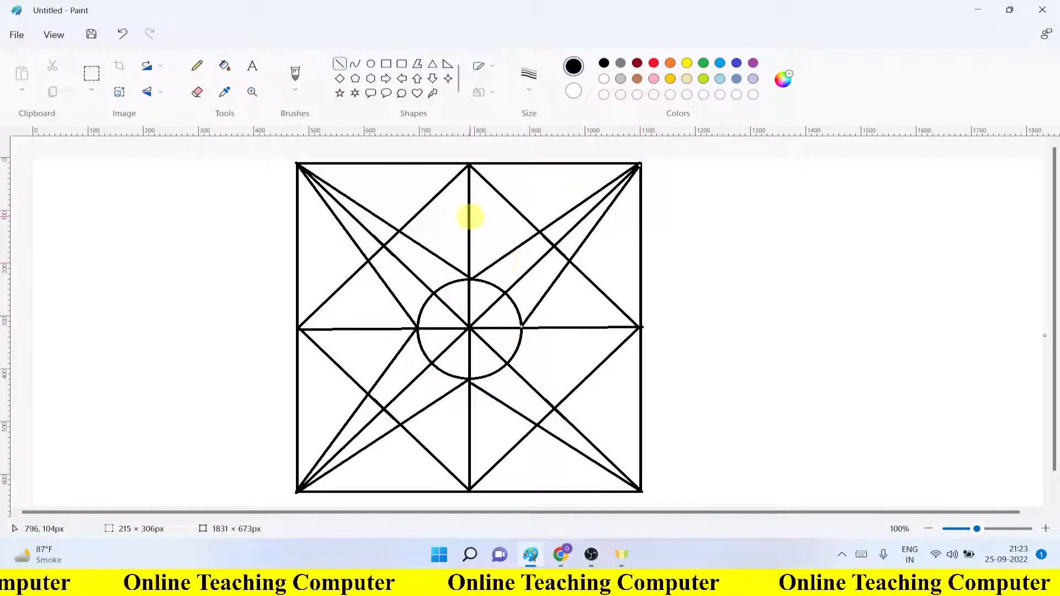
pyautogui.click(553, 348)
pyautogui.click(522, 330)
pyautogui.moveTo(522, 329); pyautogui.dragTo(640, 491)
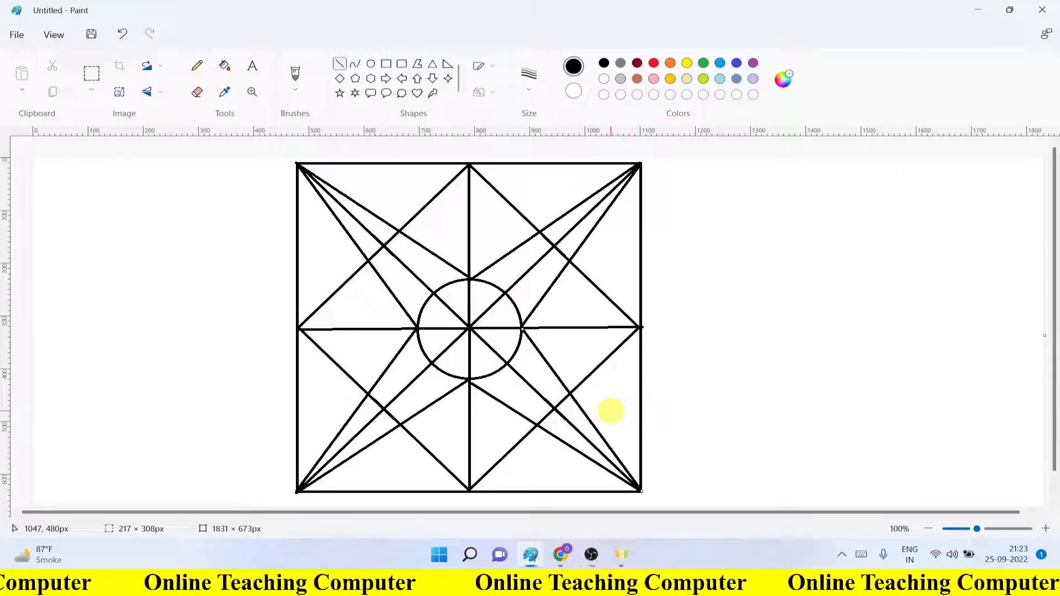
# Choose the Fill tool and define a custom dark orange #E38C10 as the drawing colour.
pyautogui.click(224, 65)
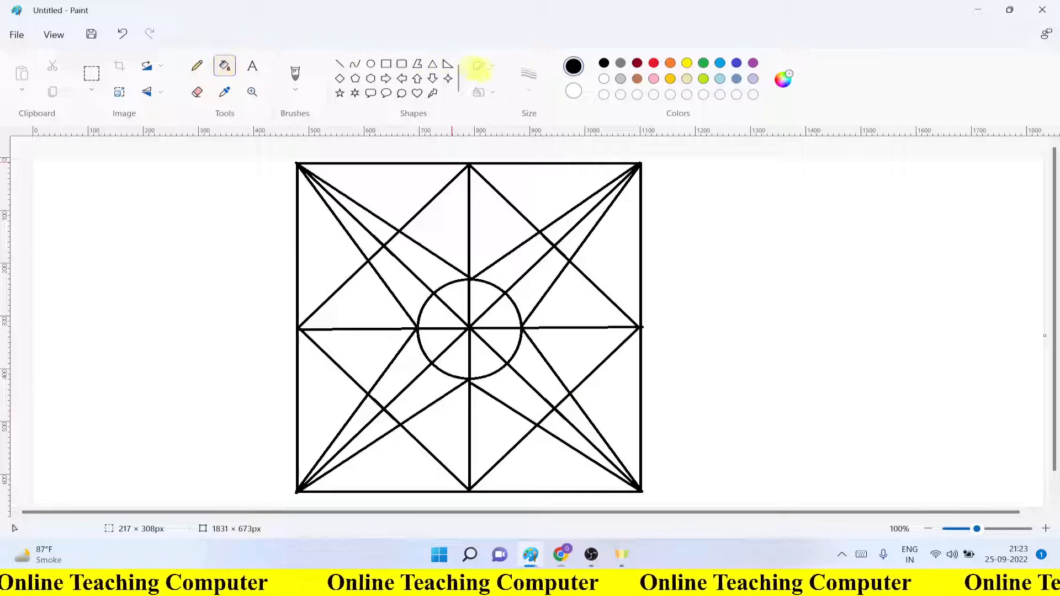
pyautogui.click(686, 63)
pyautogui.click(783, 79)
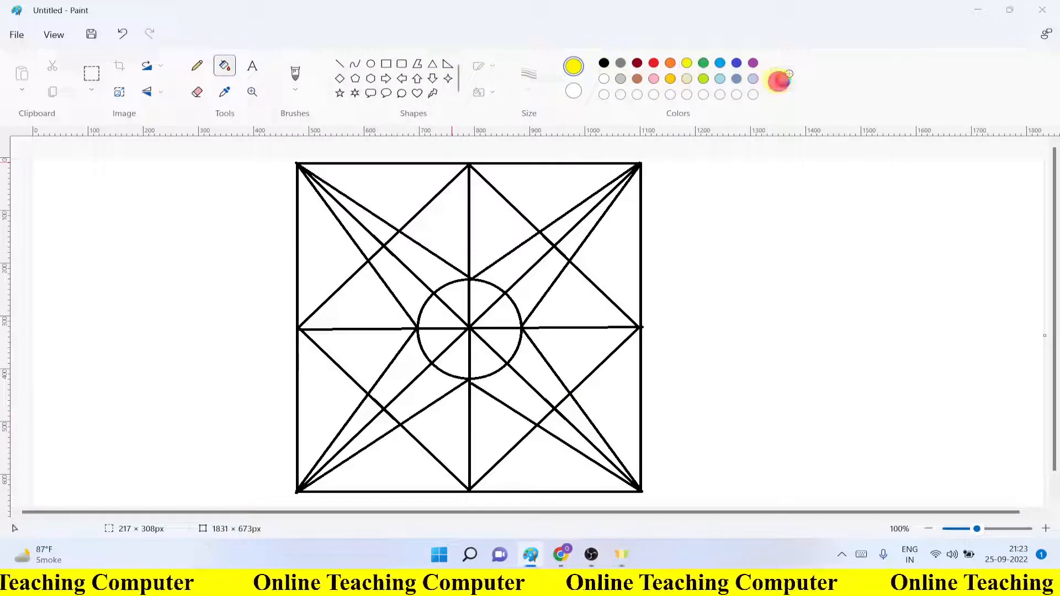
pyautogui.moveTo(577, 128)
pyautogui.mouseDown()
pyautogui.moveTo(577, 155)
pyautogui.moveTo(577, 145)
pyautogui.mouseUp()
pyautogui.click(368, 136)
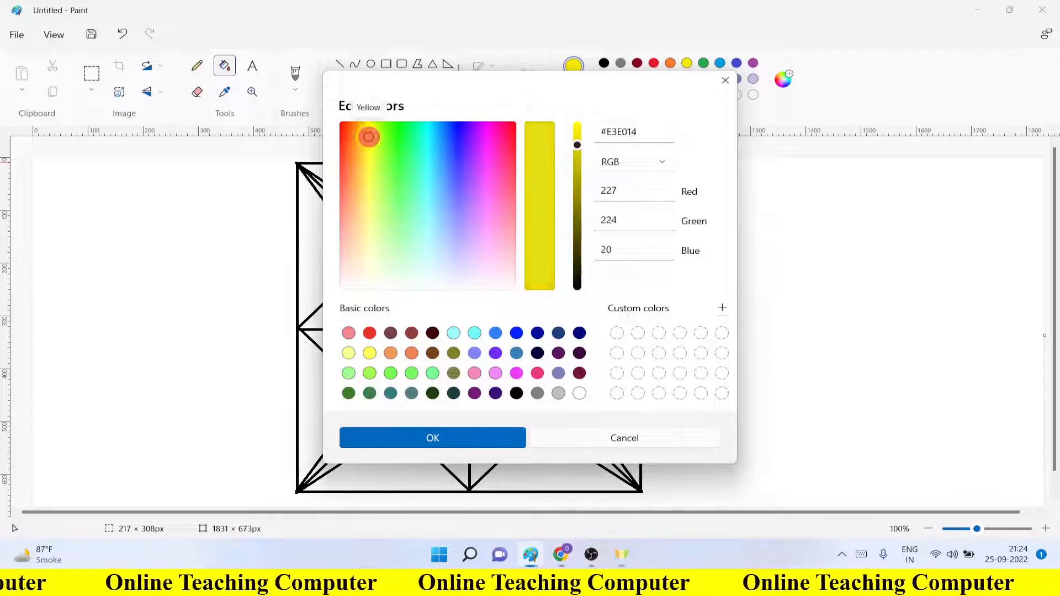
pyautogui.moveTo(368, 136)
pyautogui.mouseDown()
pyautogui.moveTo(360, 125)
pyautogui.moveTo(356, 133)
pyautogui.mouseUp()
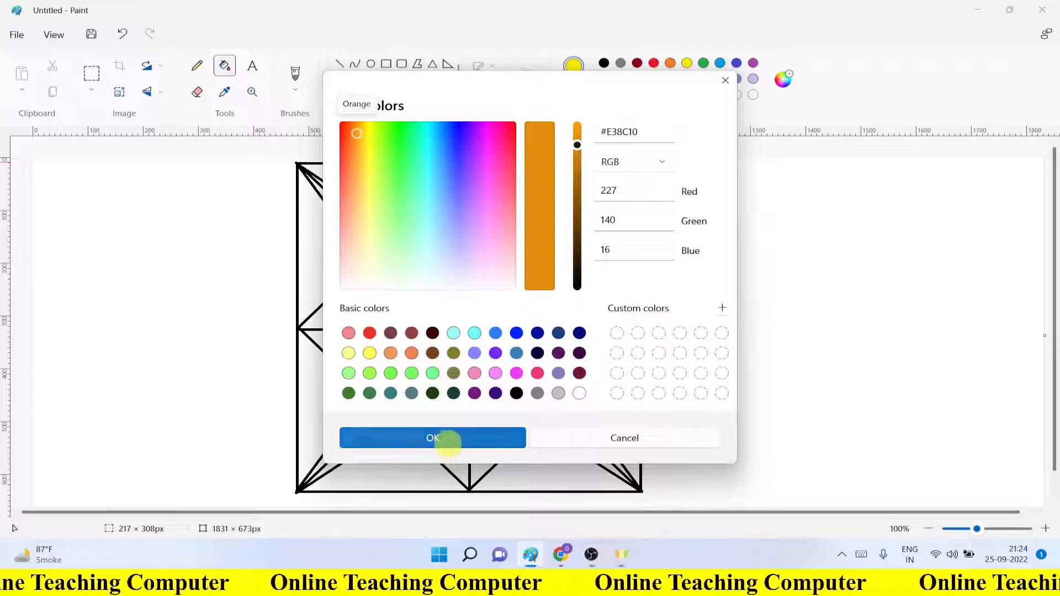
pyautogui.click(444, 438)
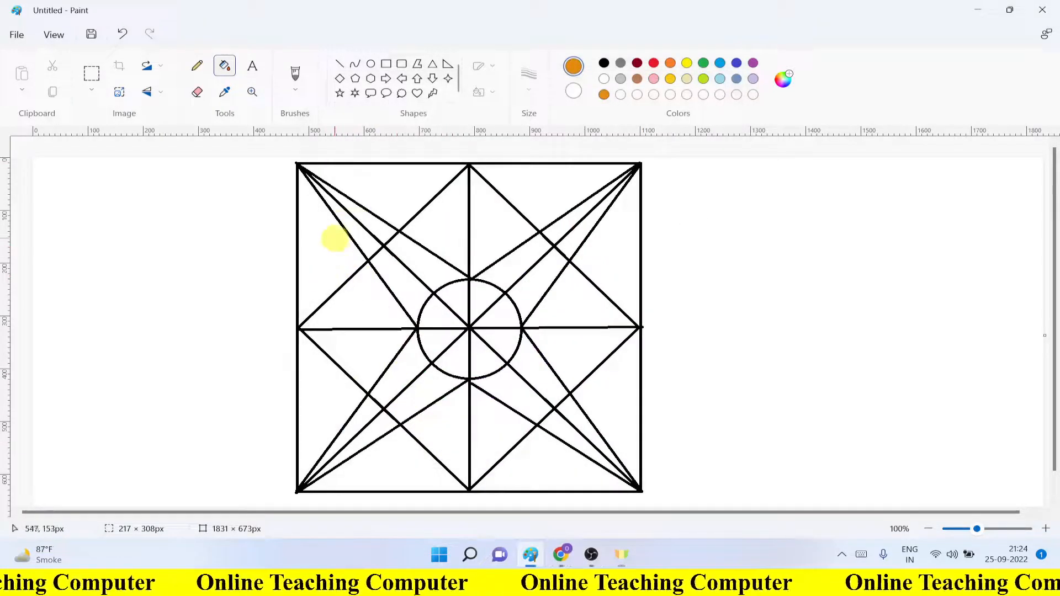
# Fill the outer triangles at the upper left side, lower right base and upper right side of the square with the custom dark orange.
pyautogui.click(335, 238)
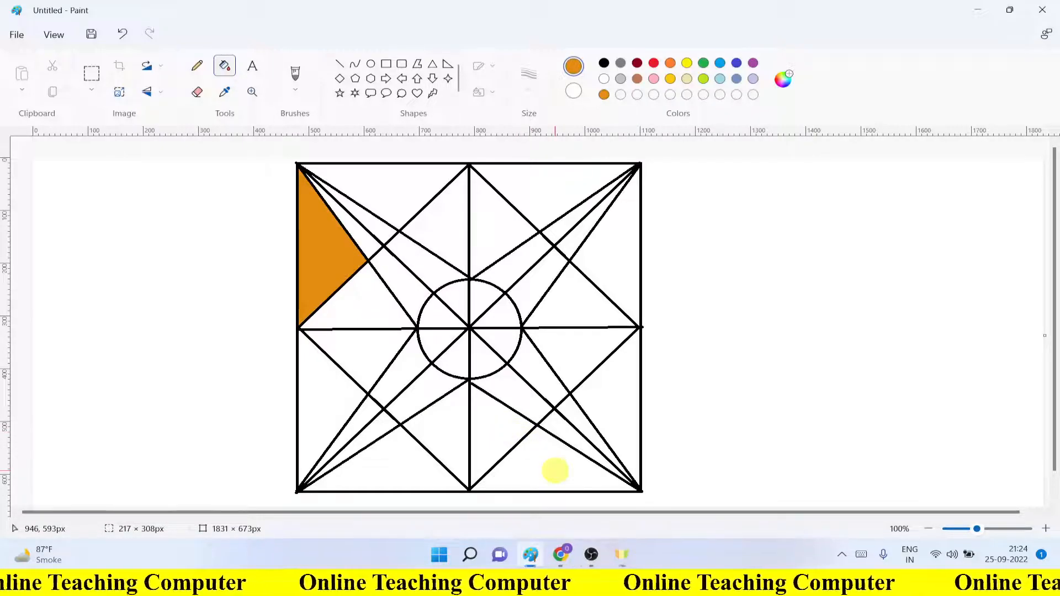
pyautogui.click(554, 470)
pyautogui.click(621, 260)
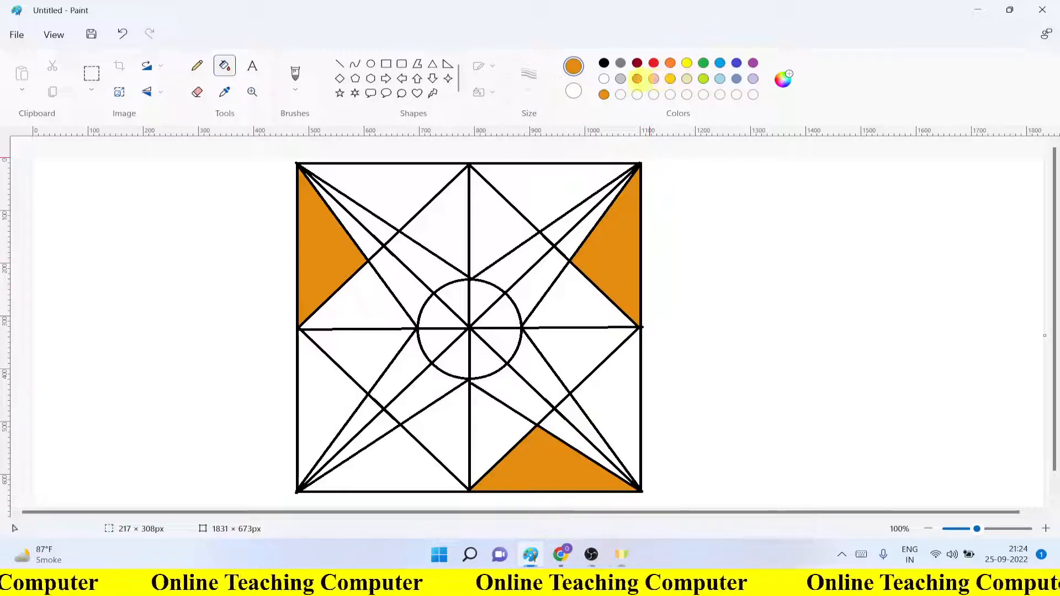
# Fill the five remaining outer triangles along the square's top, lower right, lower left and bottom-left edges with the palette orange.
pyautogui.click(670, 63)
pyautogui.click(376, 194)
pyautogui.click(561, 187)
pyautogui.click(615, 414)
pyautogui.click(408, 473)
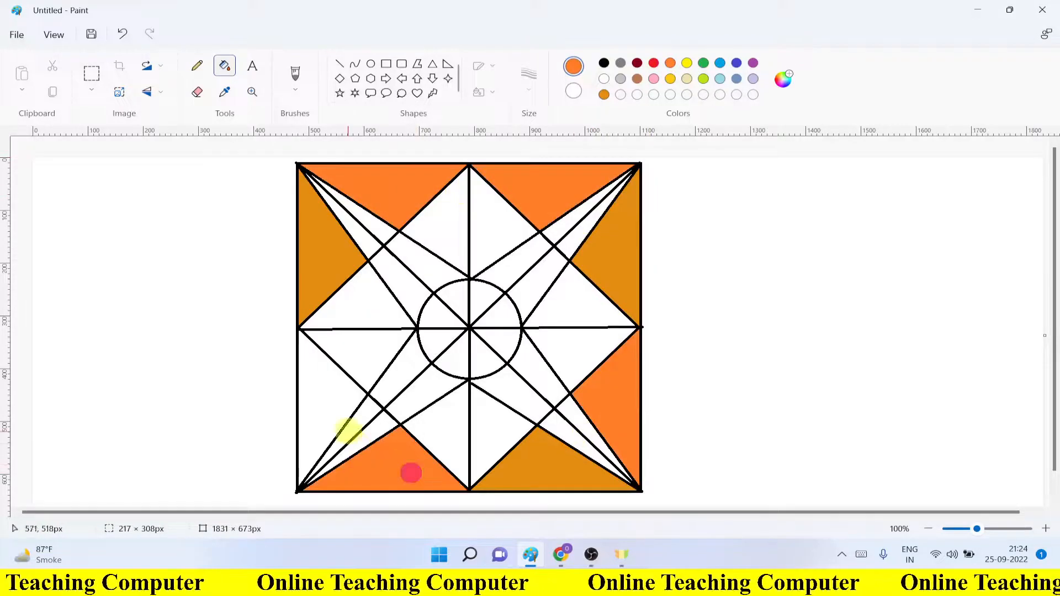
pyautogui.click(338, 420)
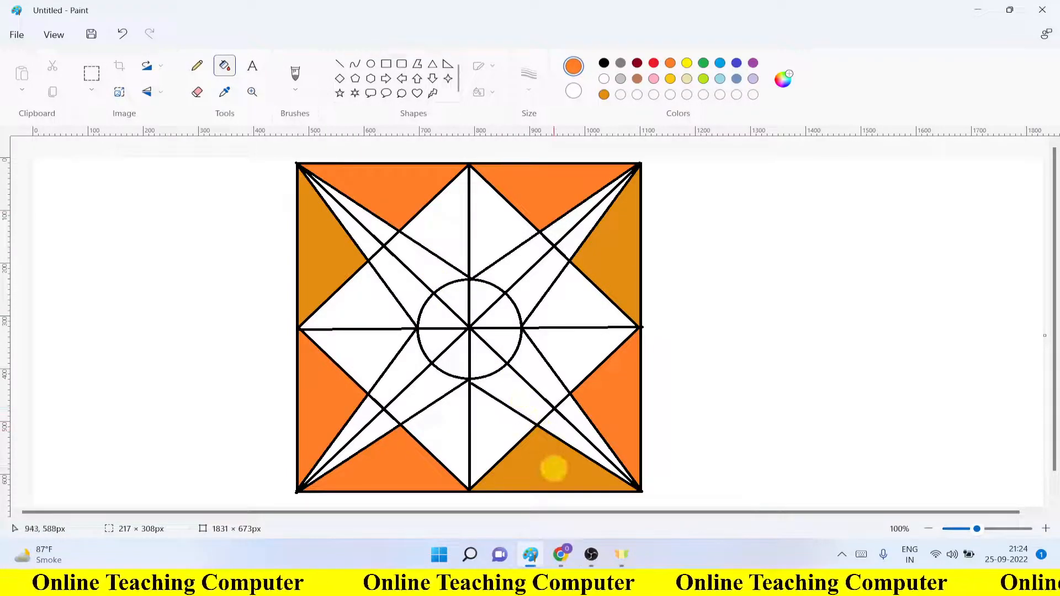
# Refill the three dark orange outer triangles at the square's lower right base, upper right side and upper left side with the palette orange.
pyautogui.click(554, 469)
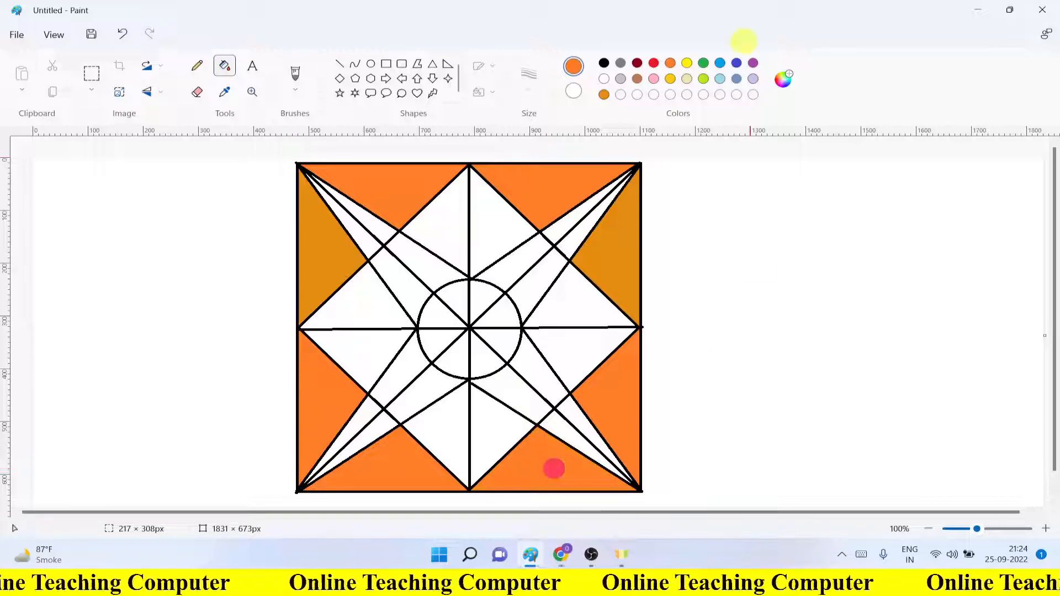
pyautogui.click(615, 232)
pyautogui.click(316, 249)
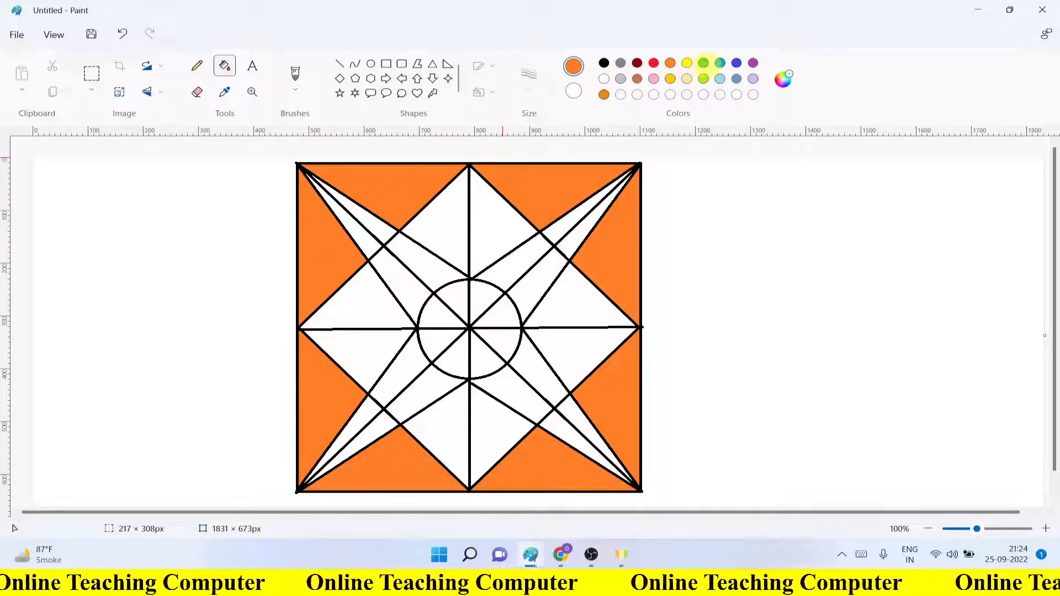
# Fill one triangle at each diamond point with green: right half of the top, left half of the bottom, lower right and upper left.
pyautogui.click(703, 62)
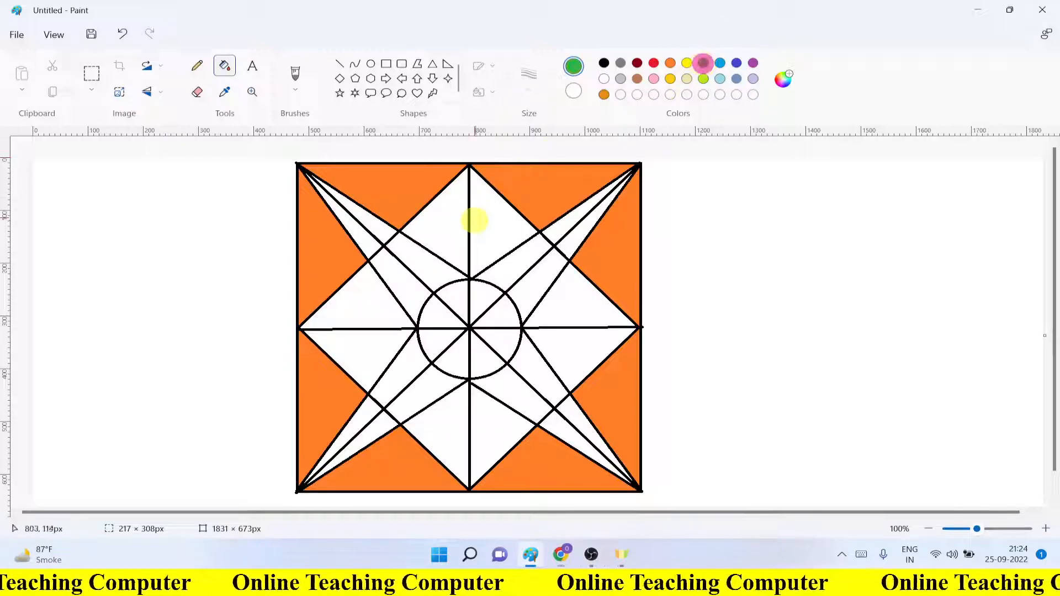
pyautogui.click(483, 223)
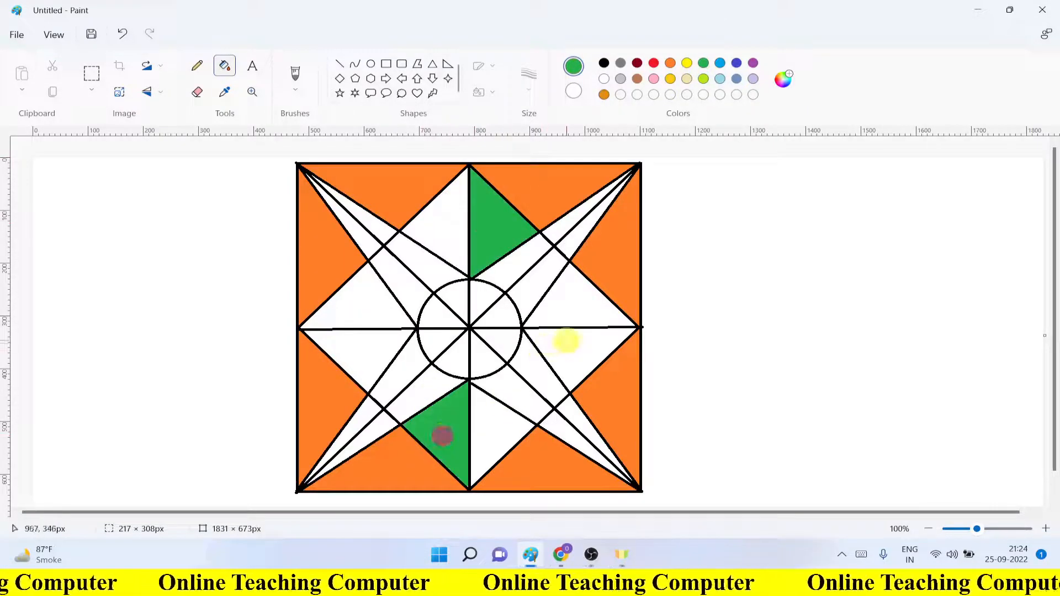
pyautogui.click(566, 340)
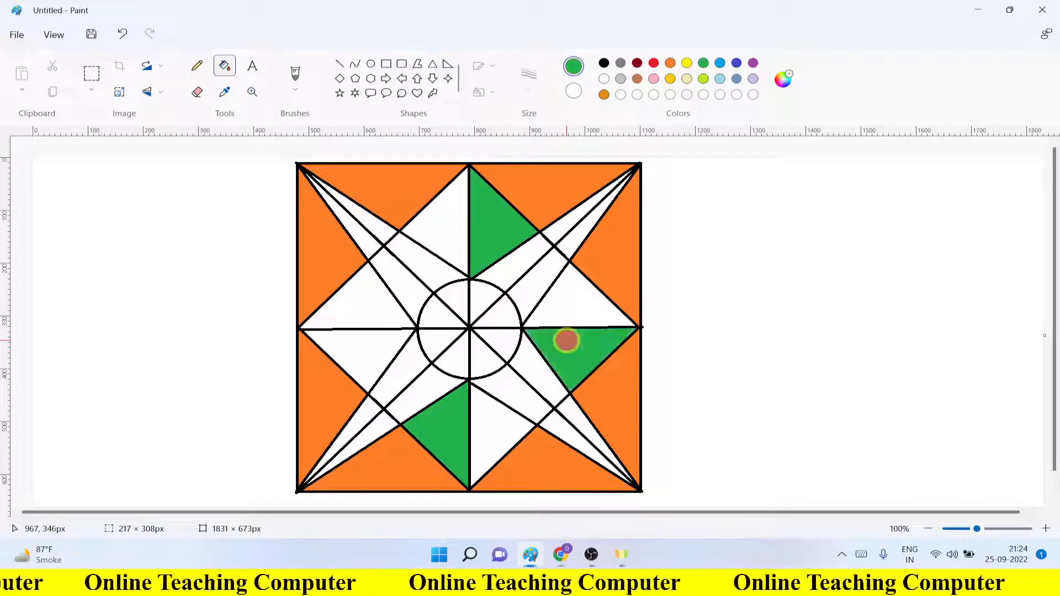
pyautogui.click(338, 313)
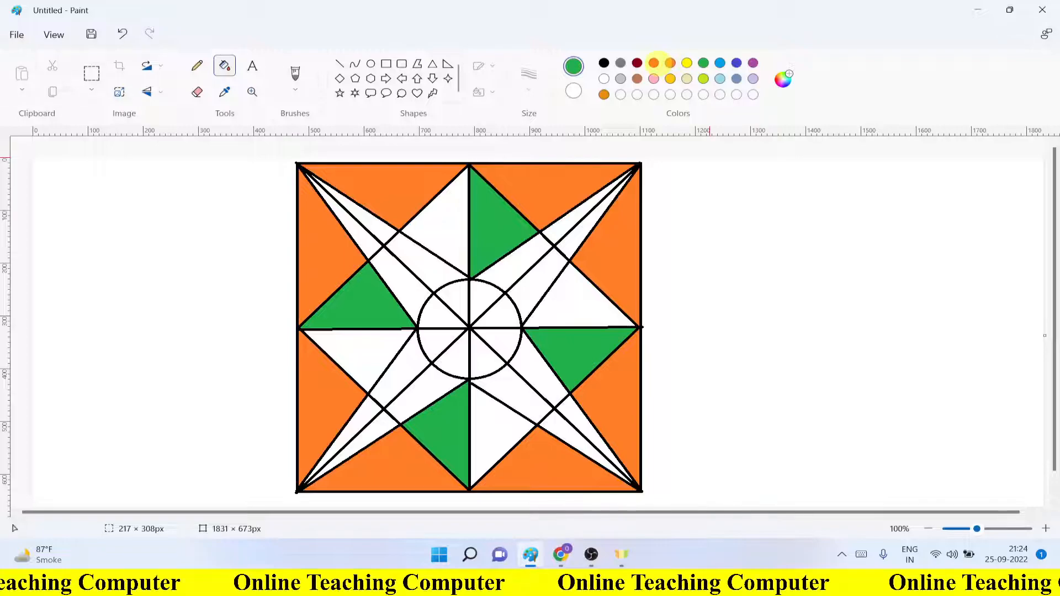
# Fill the white triangles beside the green ones at the diamond's right, top and left points with yellow.
pyautogui.click(687, 62)
pyautogui.click(580, 301)
pyautogui.click(437, 234)
pyautogui.click(373, 360)
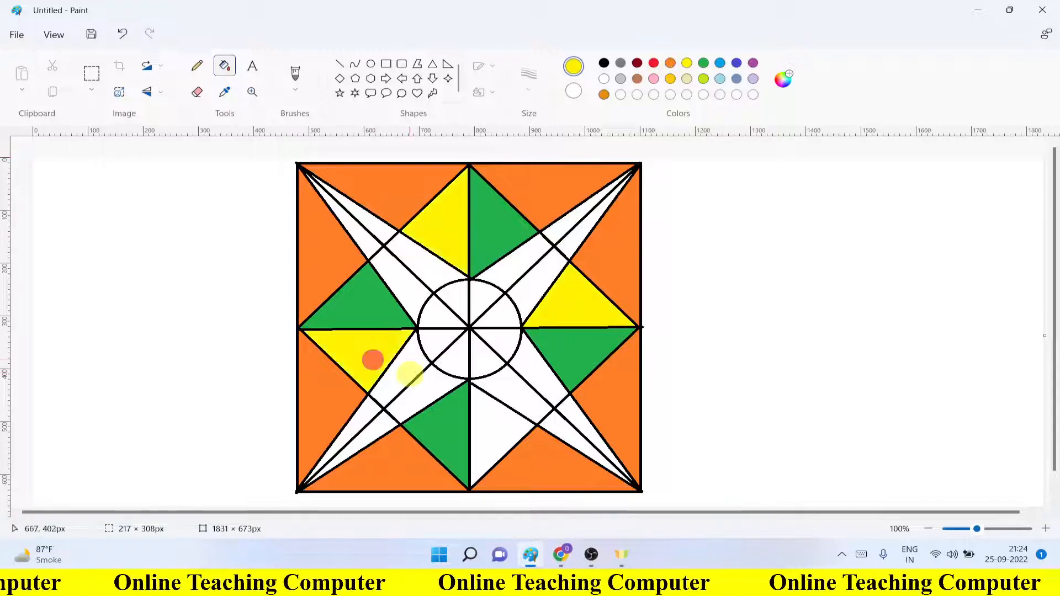